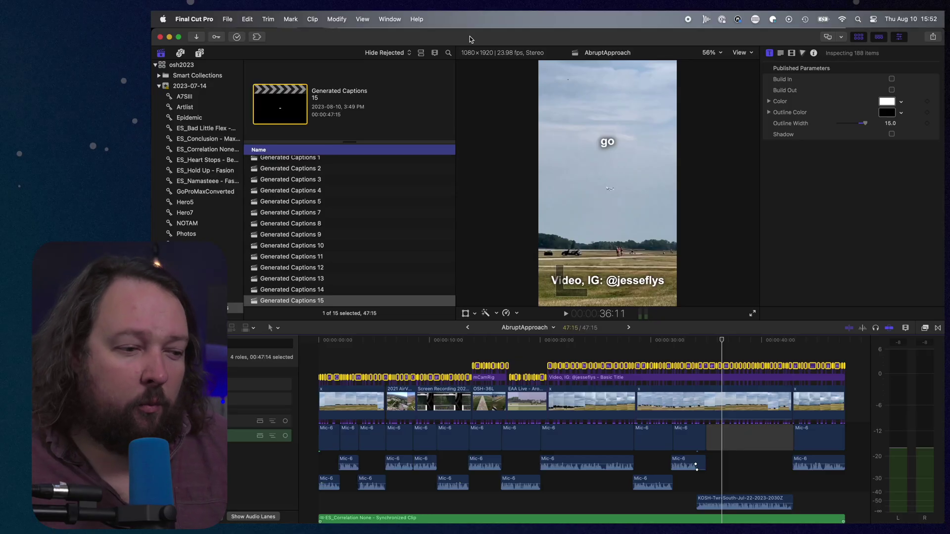
Launch Captionator from the Dock so its Caption window opens with the Top J style.
mouse_move(712, 520)
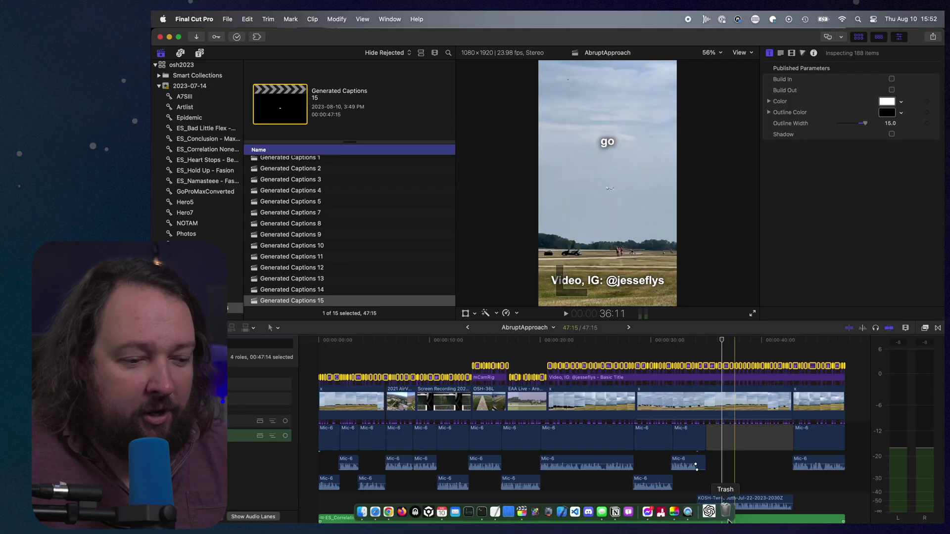
left_click(681, 509)
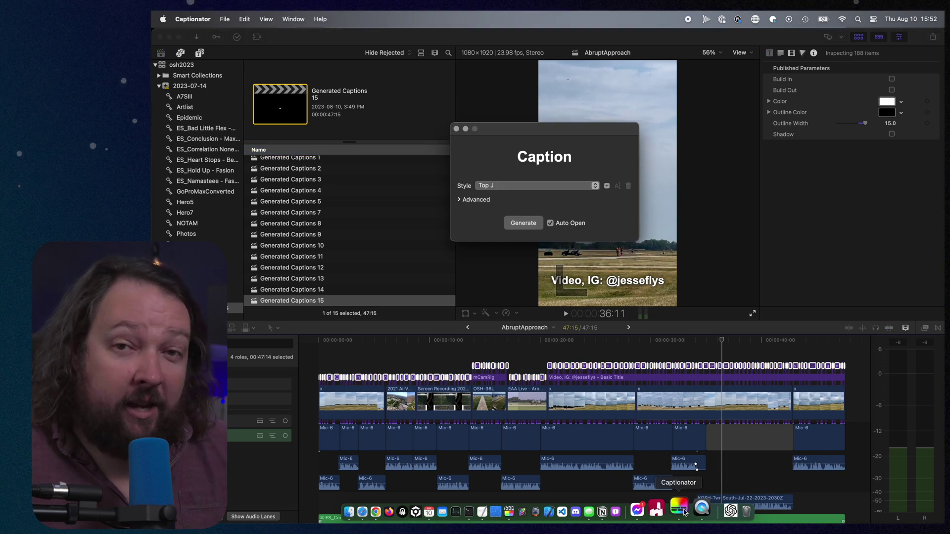
Move the Caption window aside, choose The Beast caption style, and generate captions.
left_click_drag(542, 132, 526, 147)
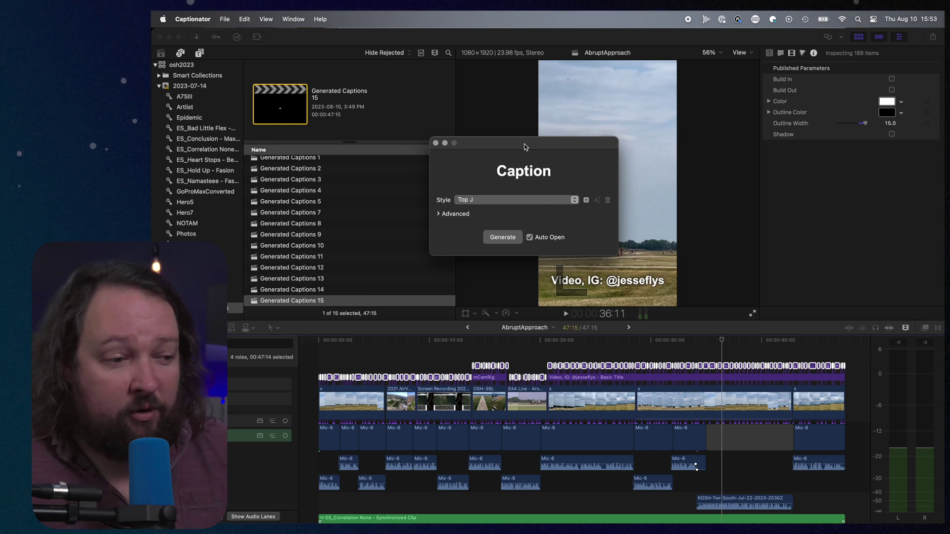
left_click(517, 201)
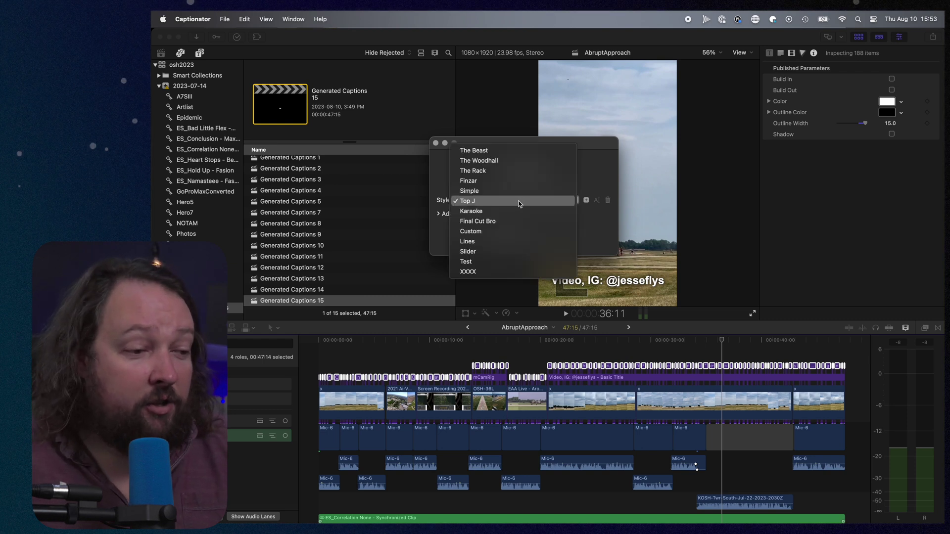
left_click(501, 152)
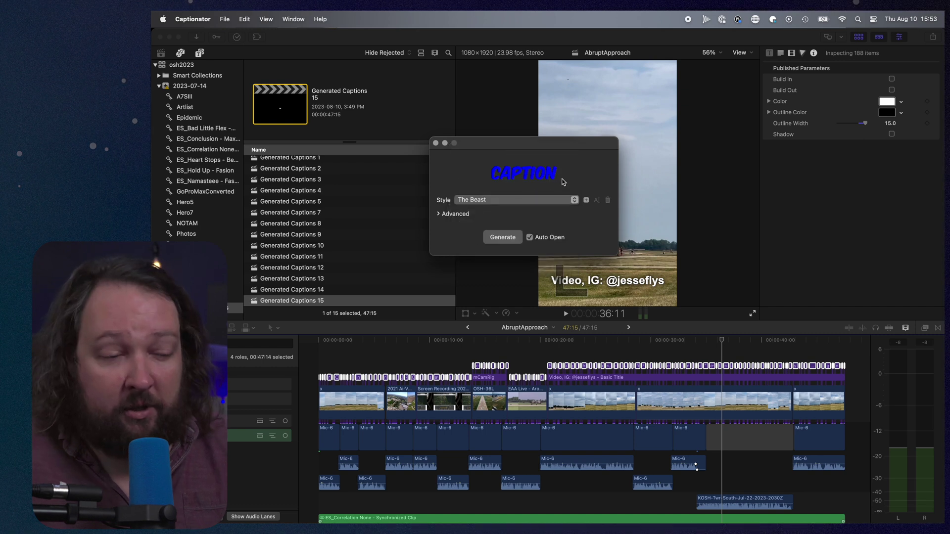
left_click(503, 238)
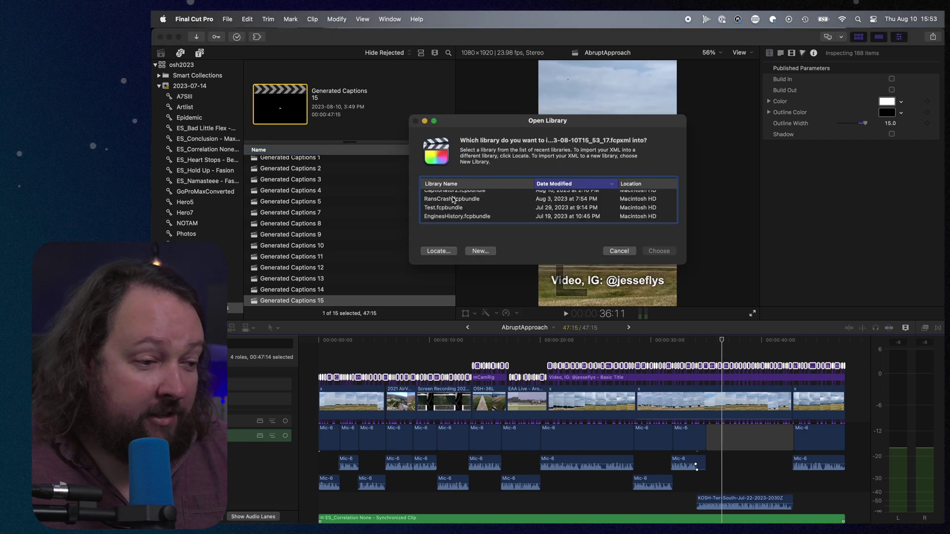
Import the captions as Generated Captions 16, open it, and jump to the Fortunately caption at 28:16.
scroll(454, 199, "up", 1)
left_click(454, 199)
key("Return")
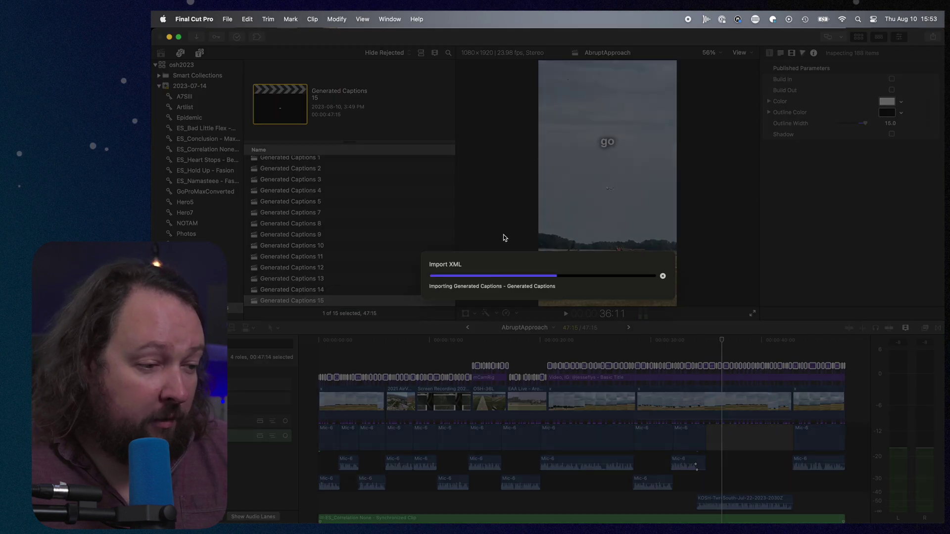
left_click(524, 393)
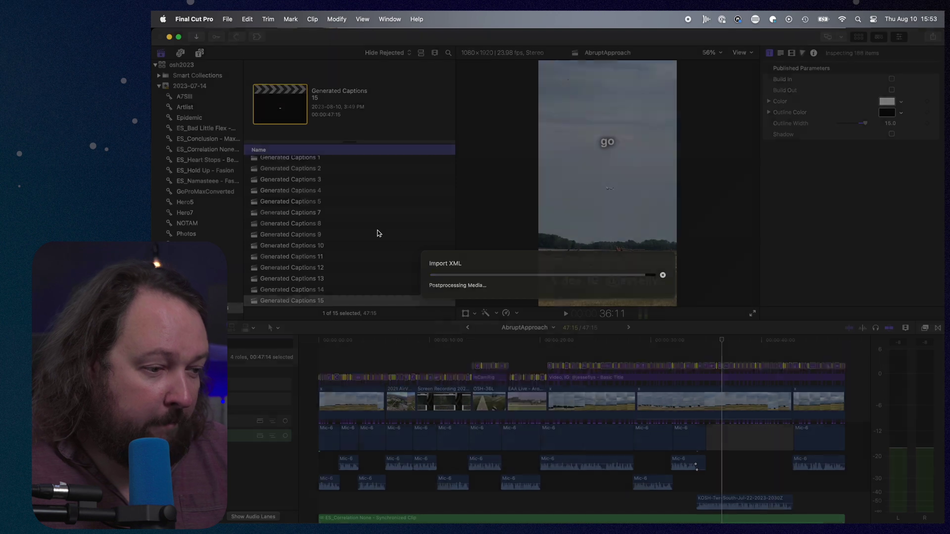
double_click(329, 300)
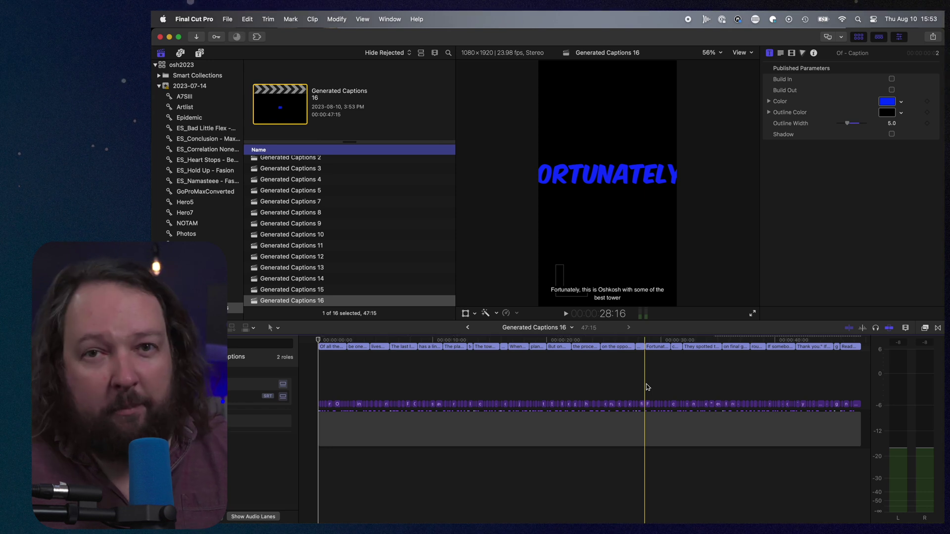
left_click(646, 387)
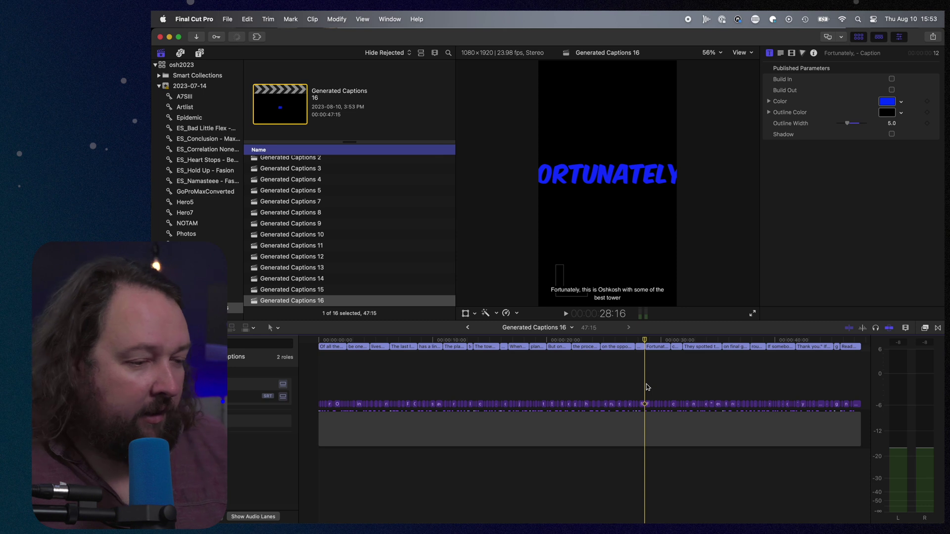
Reduce the Fortunately caption's text size from 193 to 126, then bring Captionator back.
key("super+equal")
key("super+equal")
key("super+equal")
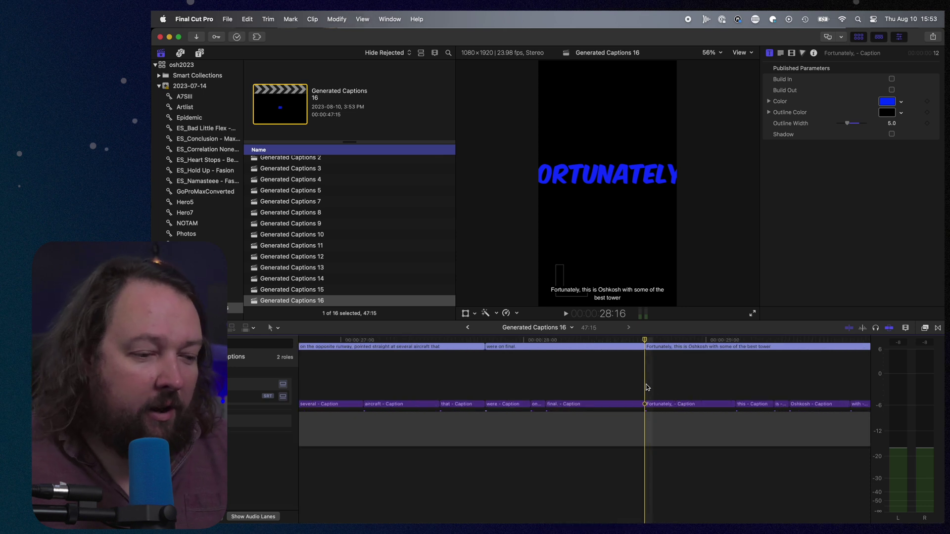
left_click(665, 396)
left_click(666, 404)
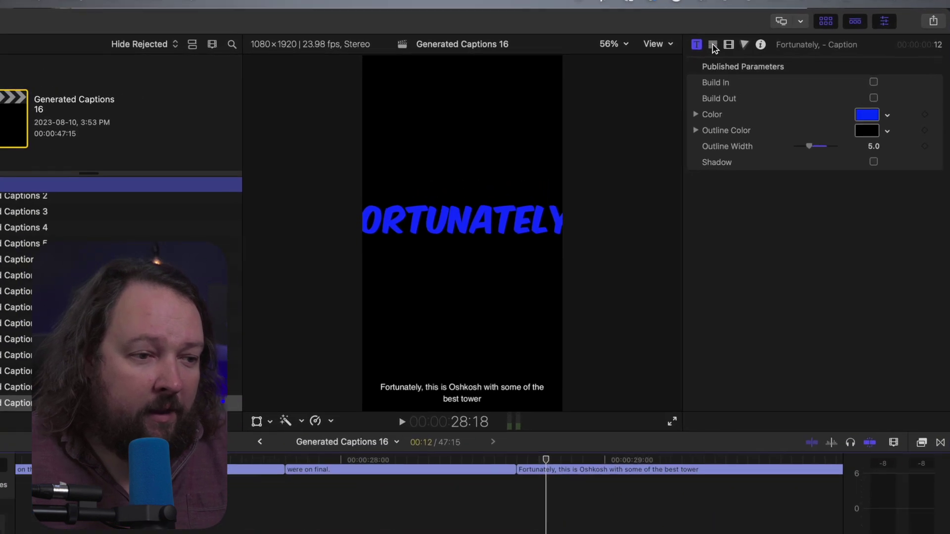
left_click(773, 51)
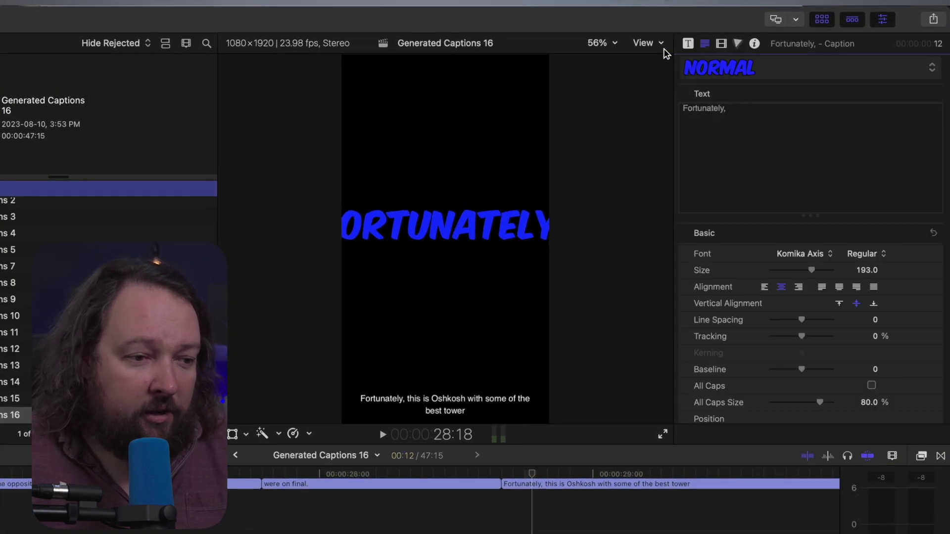
left_click_drag(812, 270, 799, 274)
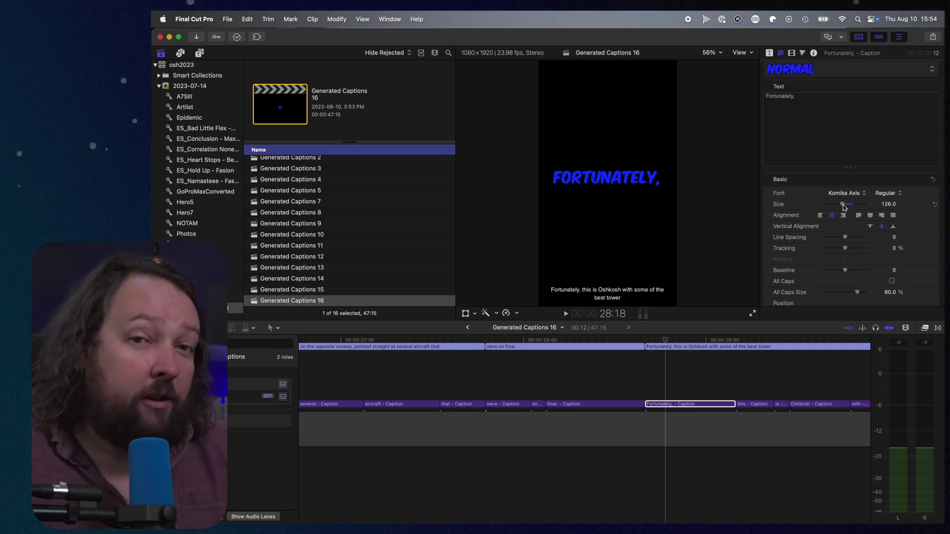
left_click(714, 507)
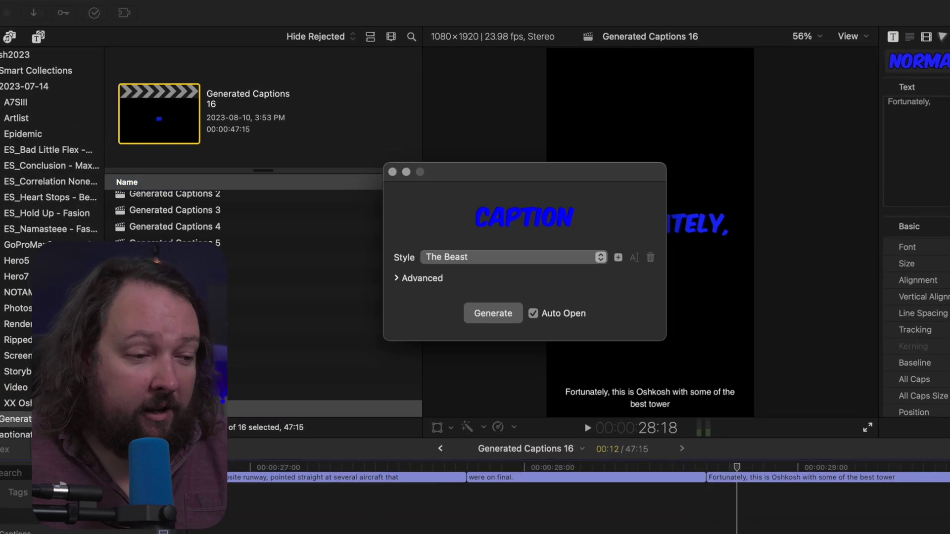
Set The Beast's font size to 126 under Advanced settings and regenerate the captions.
left_click(396, 278)
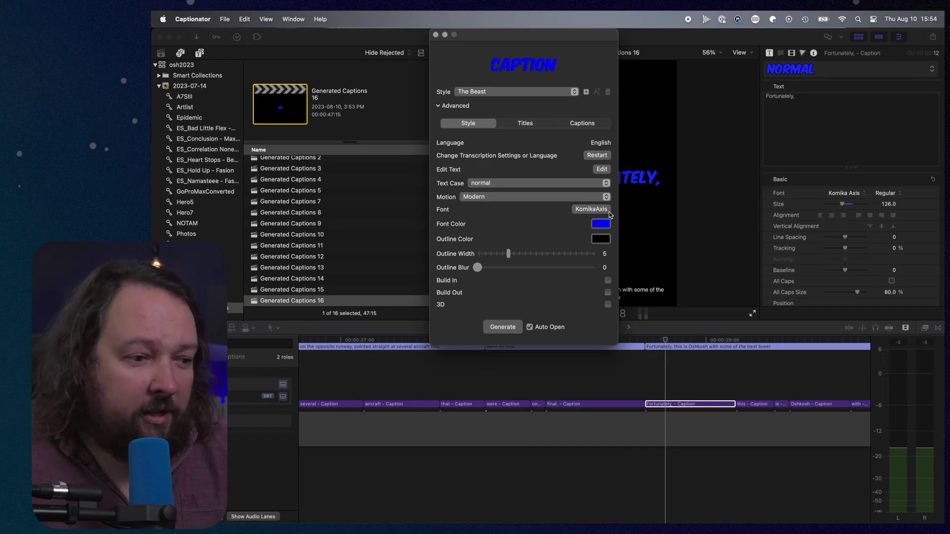
left_click(575, 212)
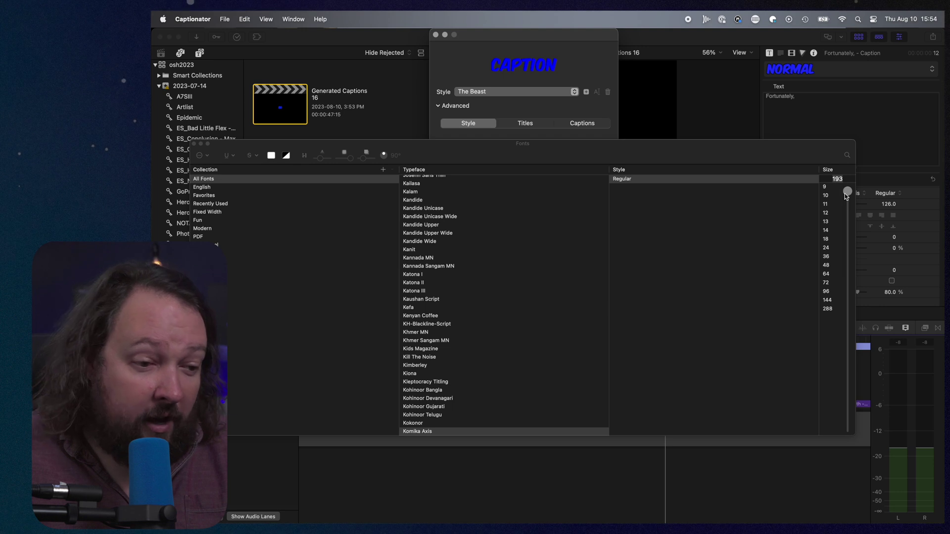
left_click(844, 180)
type("126")
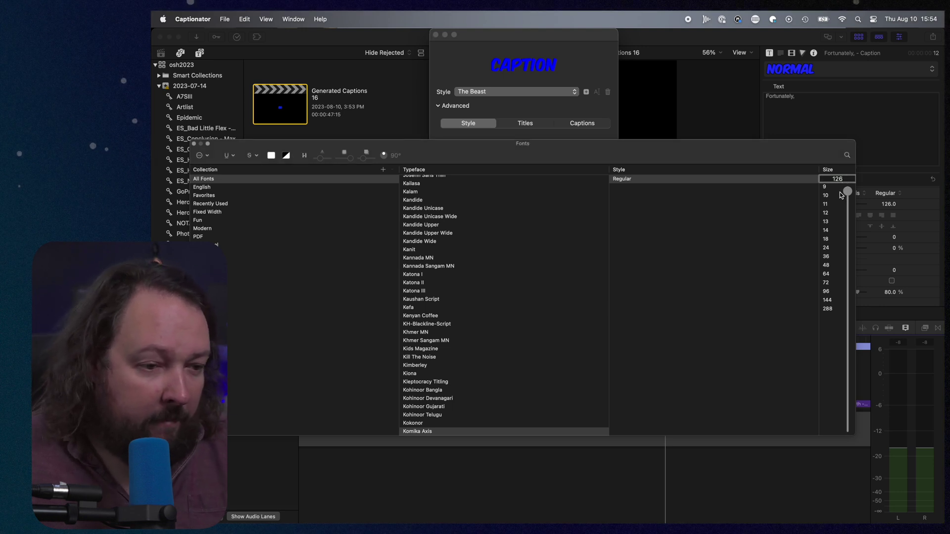
left_click(193, 144)
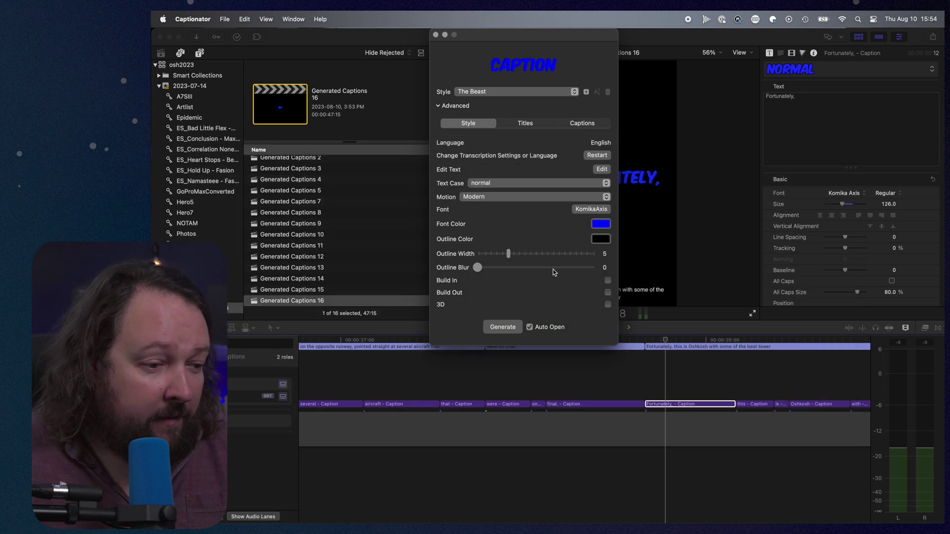
left_click(503, 327)
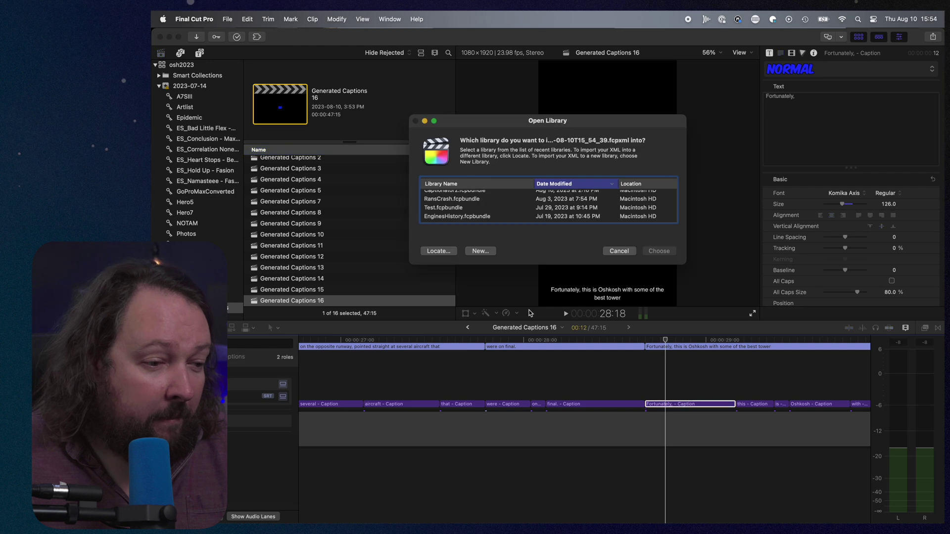
Import the new captions into the osh2023 library as Generated Captions 17 and return to Captionator.
double_click(452, 196)
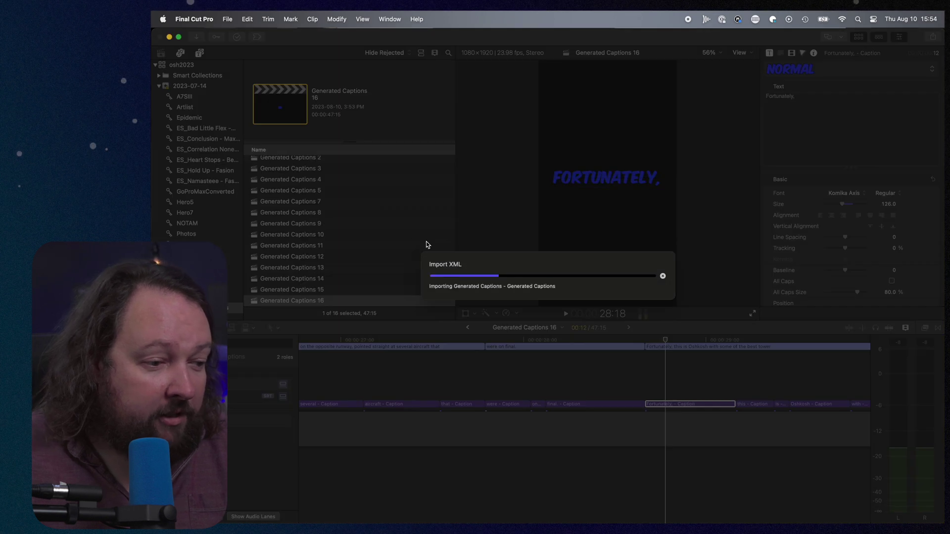
left_click(525, 398)
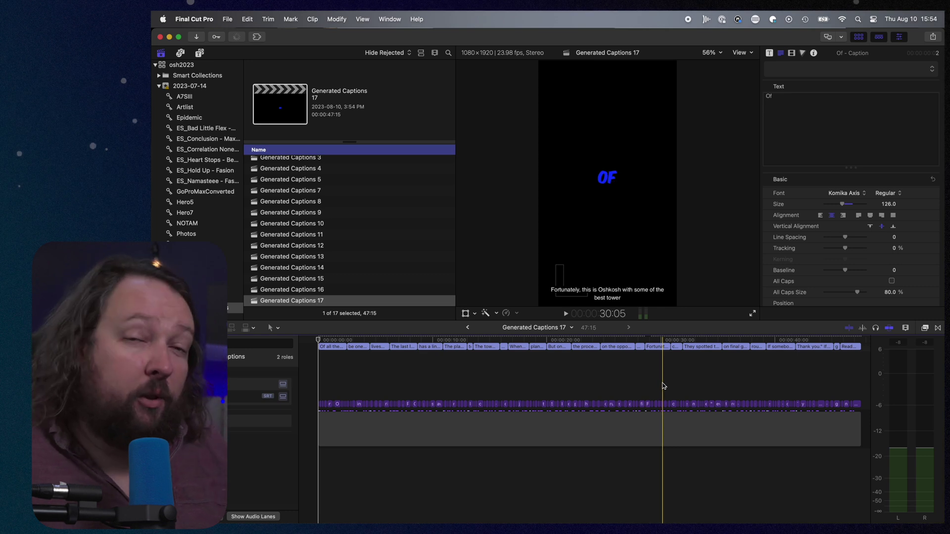
key("super+Tab")
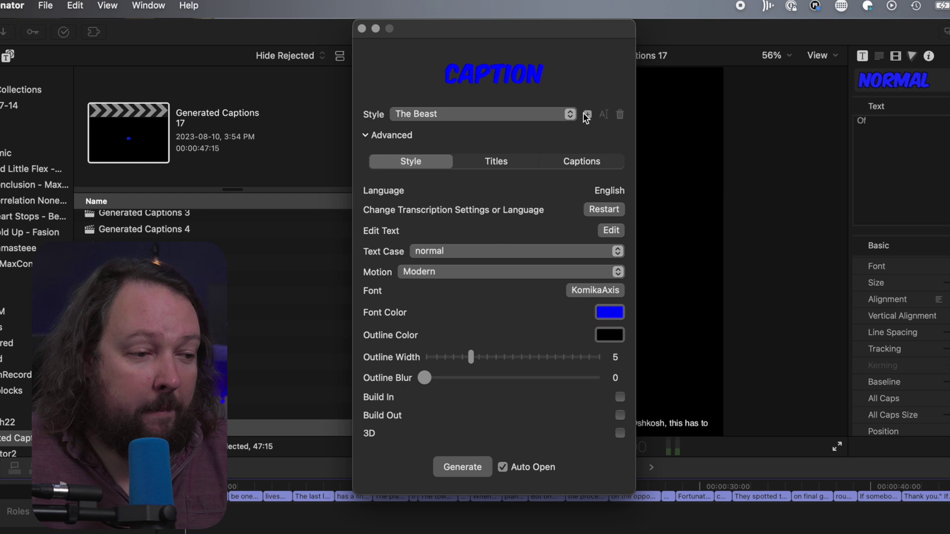
Save the current settings as a new style named 'My awesome small style'.
left_click(585, 115)
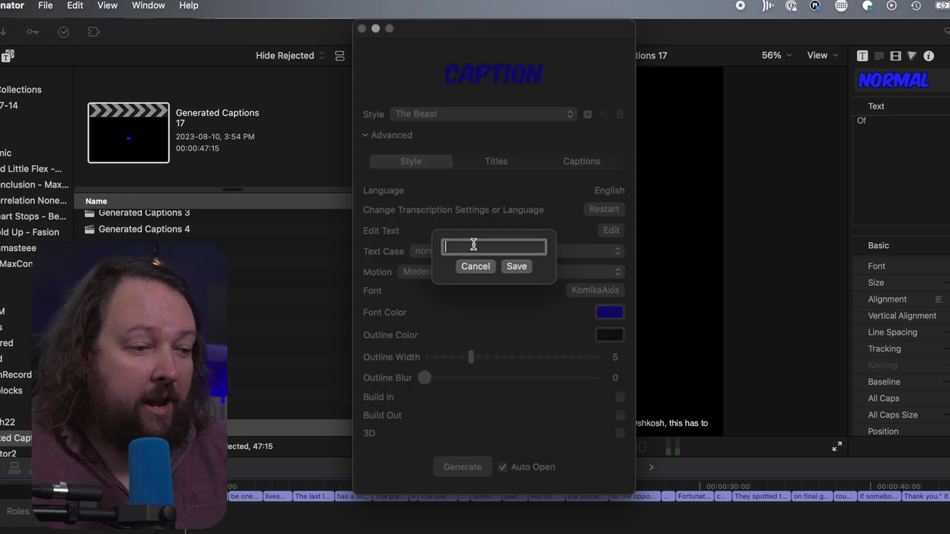
type("M")
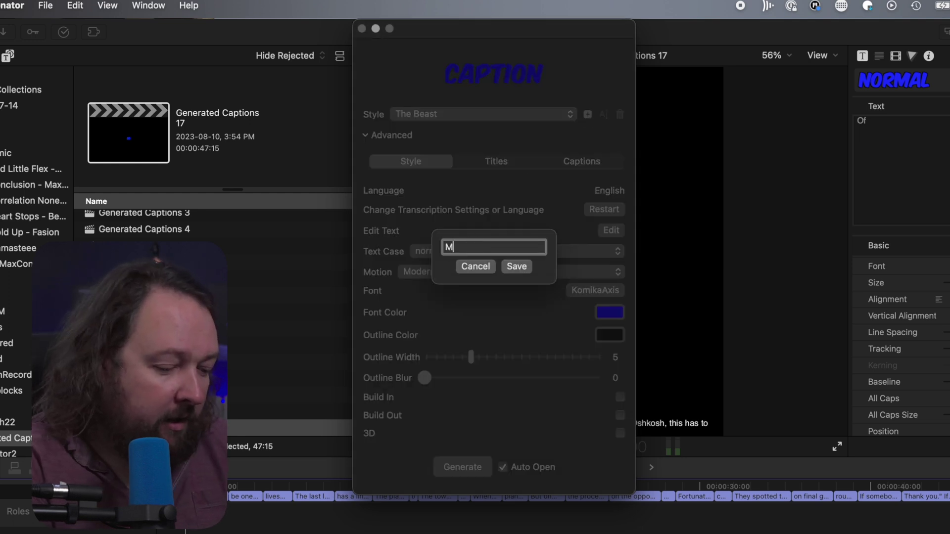
type("y awesome smal")
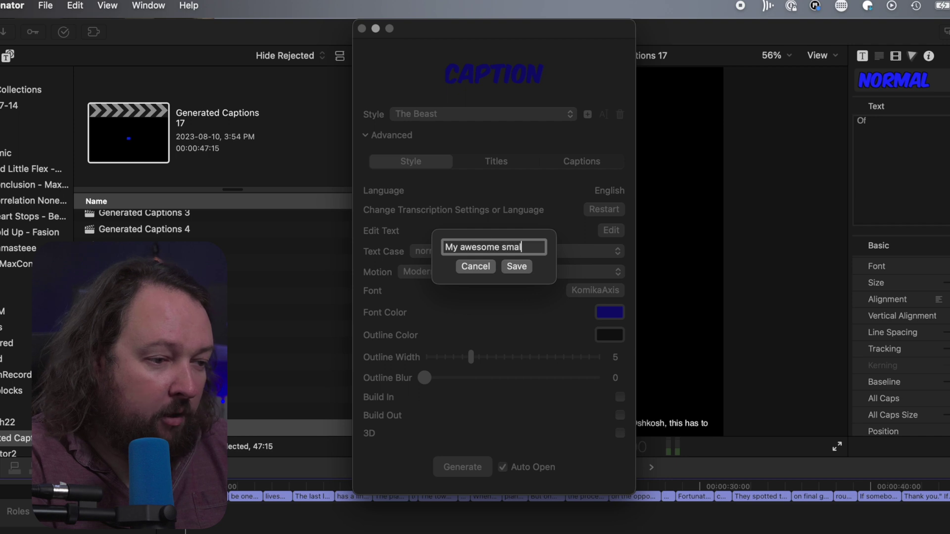
type("l style")
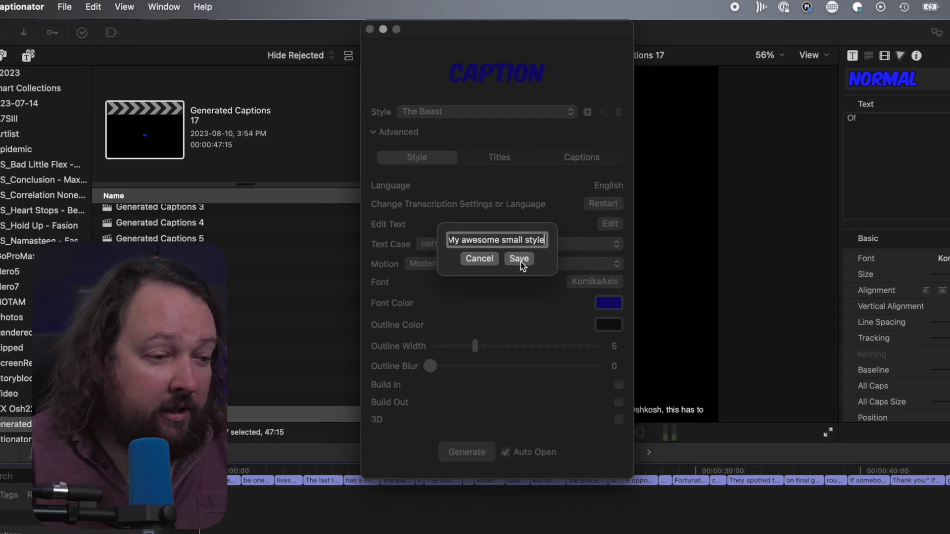
left_click(519, 259)
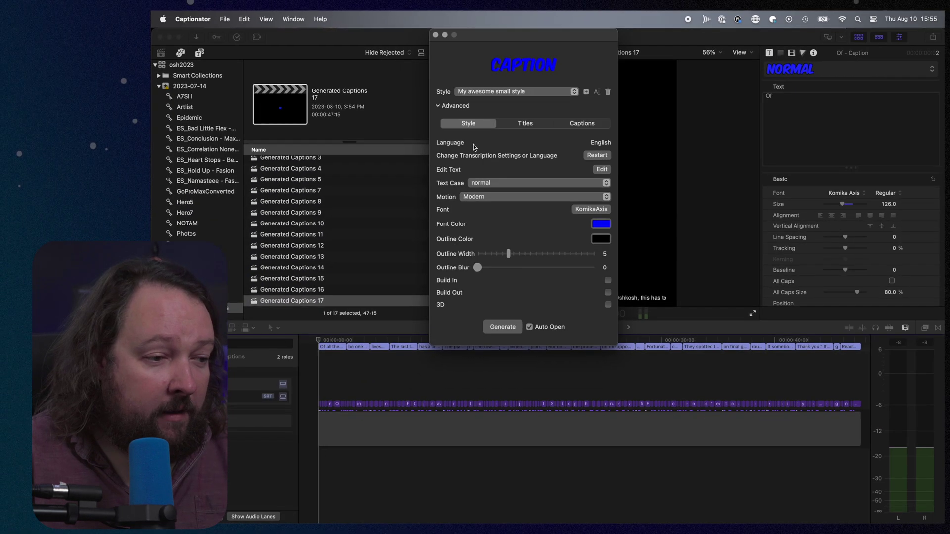
left_click(534, 93)
scroll(532, 93, "up", 3)
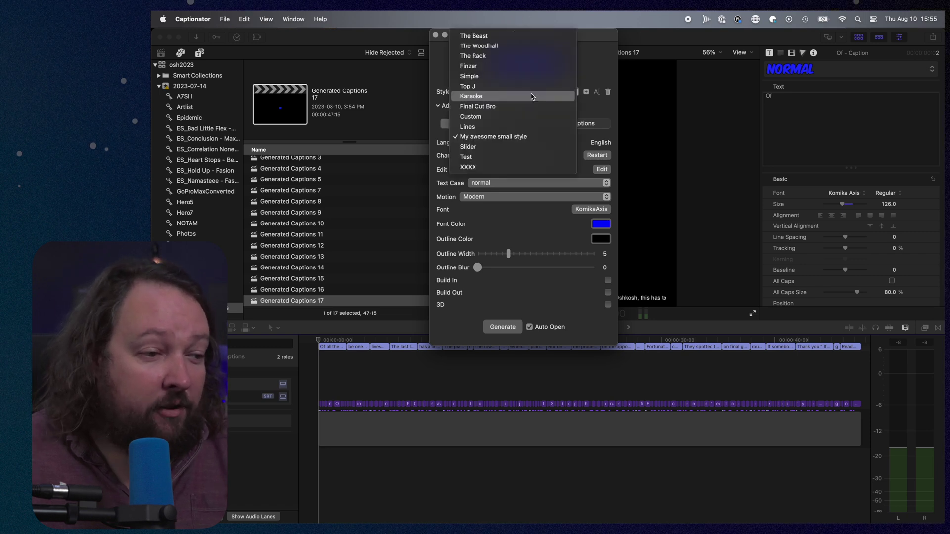
left_click(484, 36)
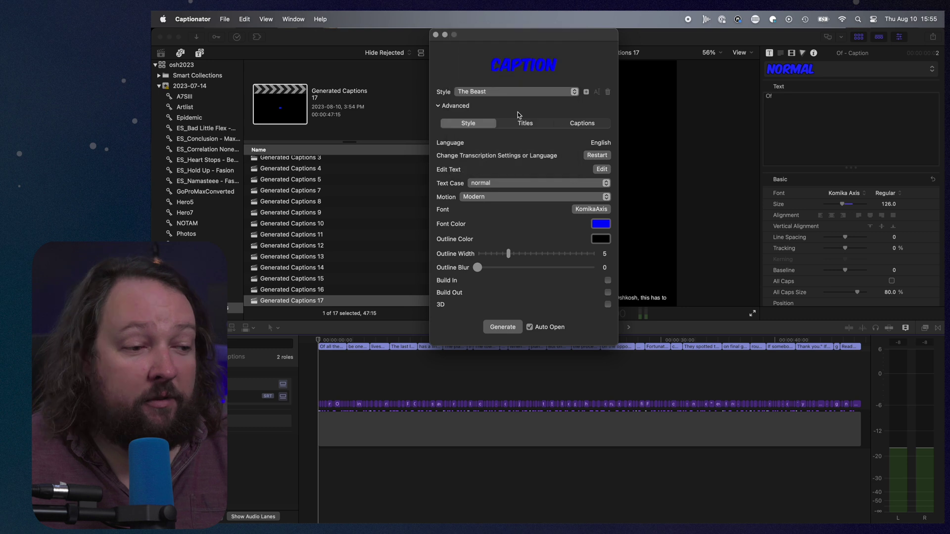
left_click(590, 209)
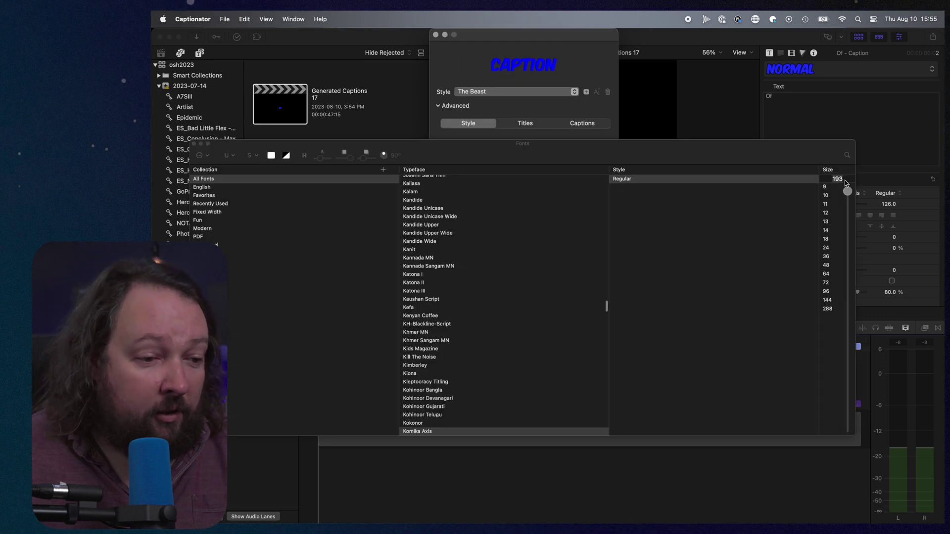
left_click(194, 143)
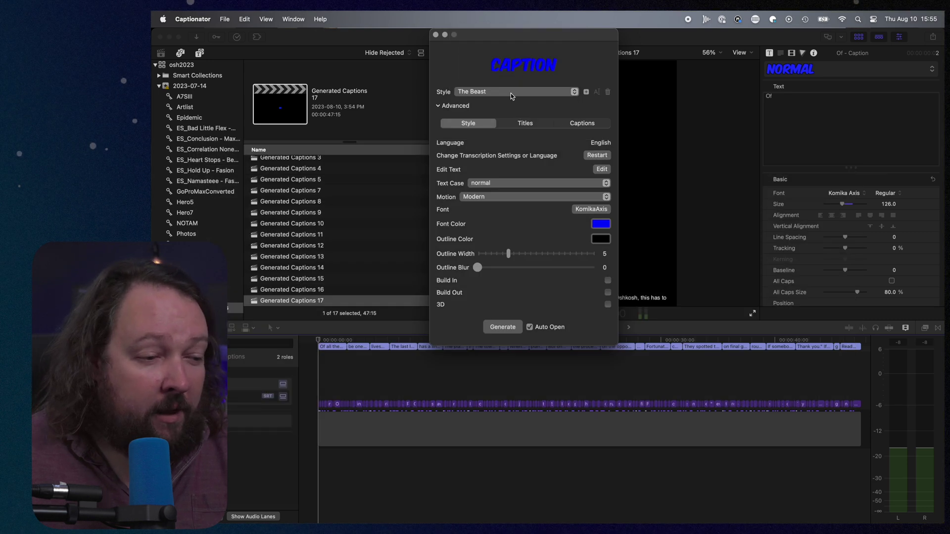
left_click(511, 93)
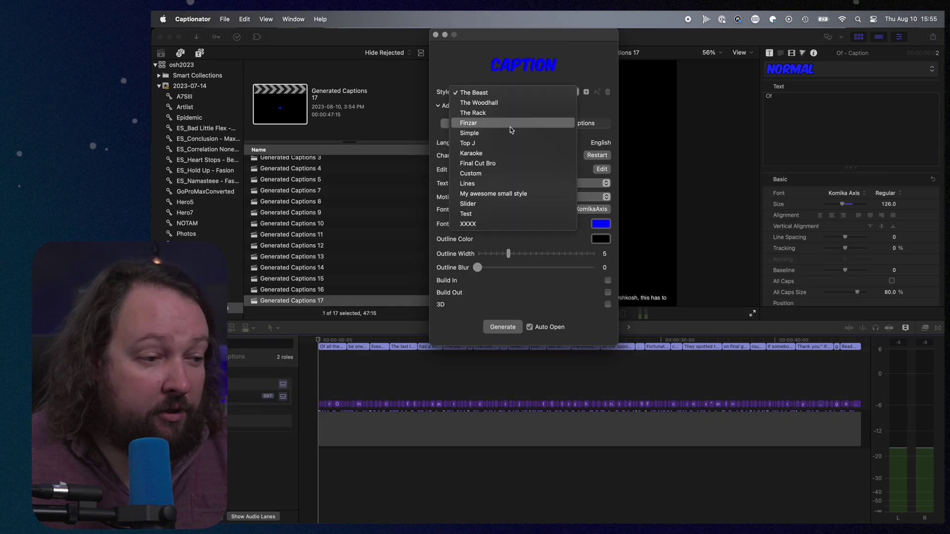
left_click(510, 194)
left_click(599, 212)
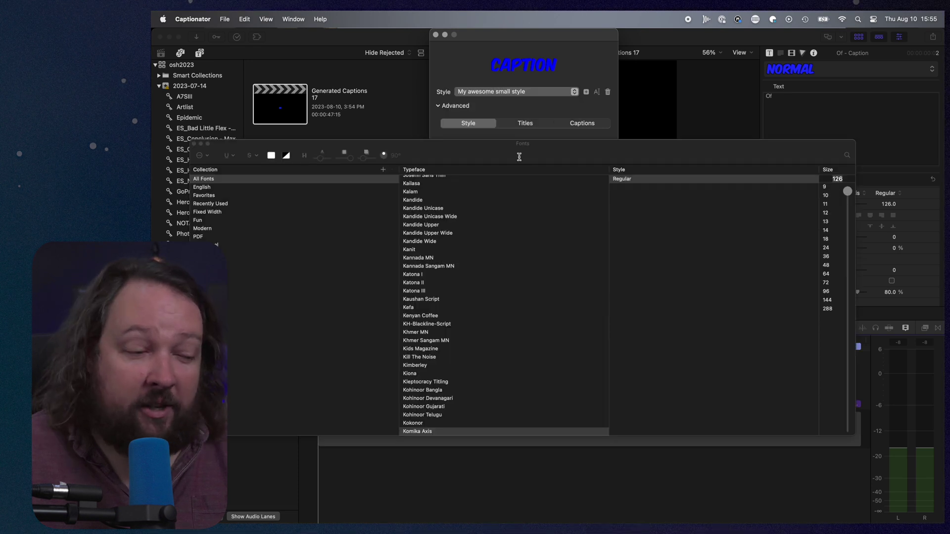
left_click(194, 144)
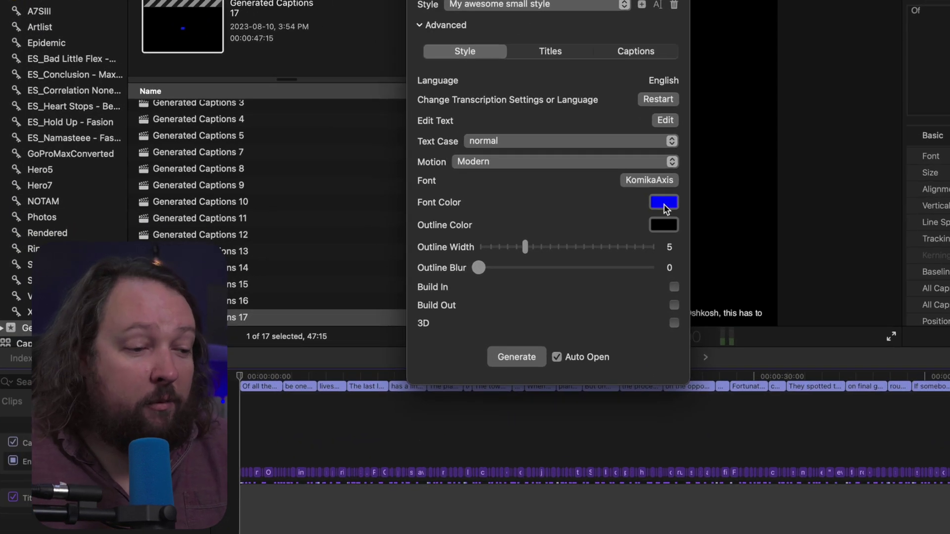
Pick bright green as the font colour on the Colors panel wheel.
left_click(663, 203)
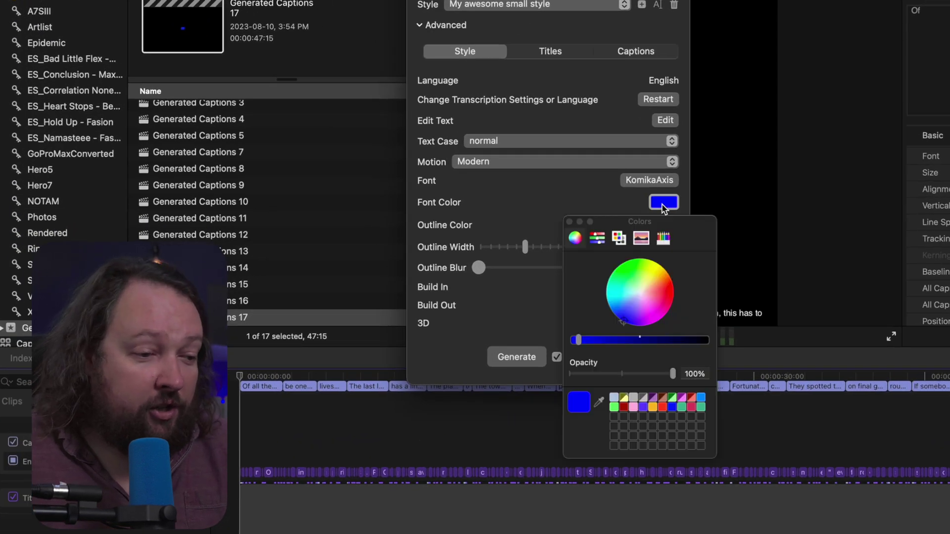
left_click(653, 273)
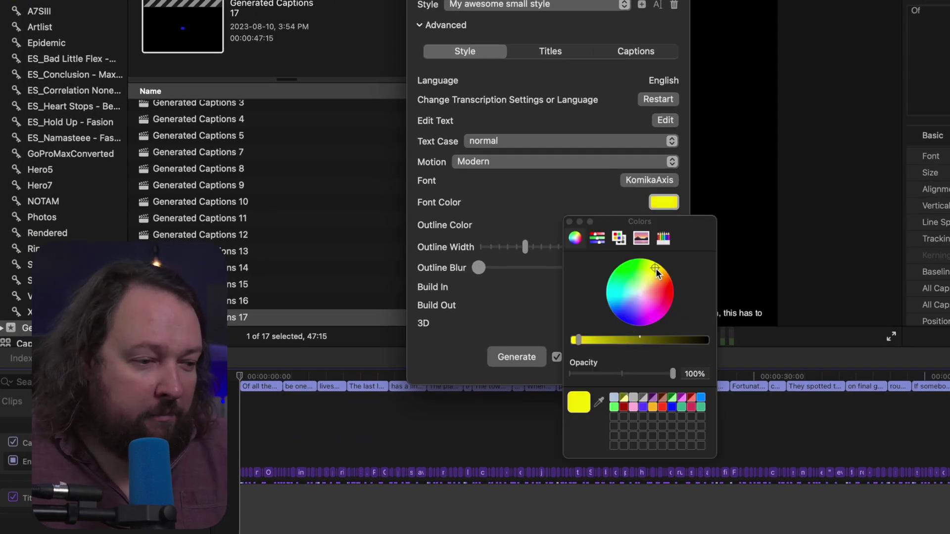
left_click(616, 269)
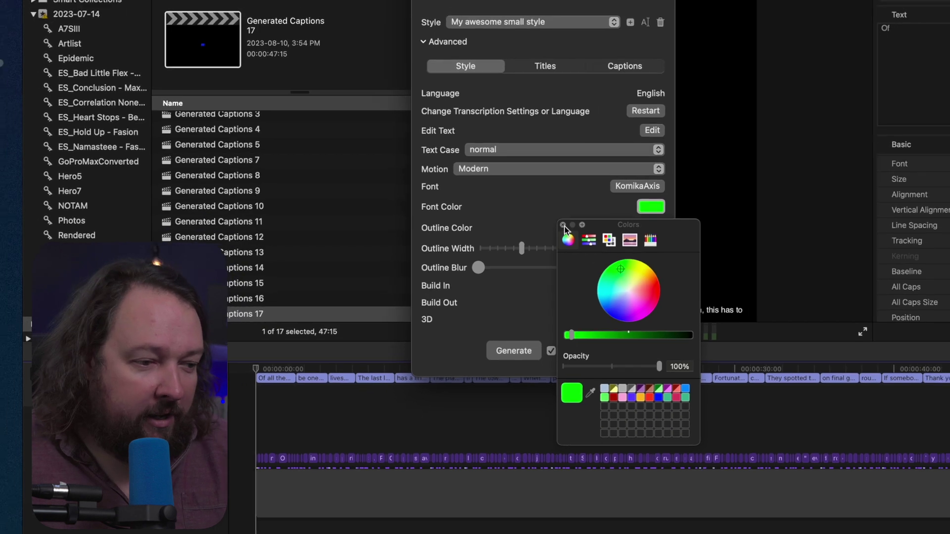
left_click(570, 222)
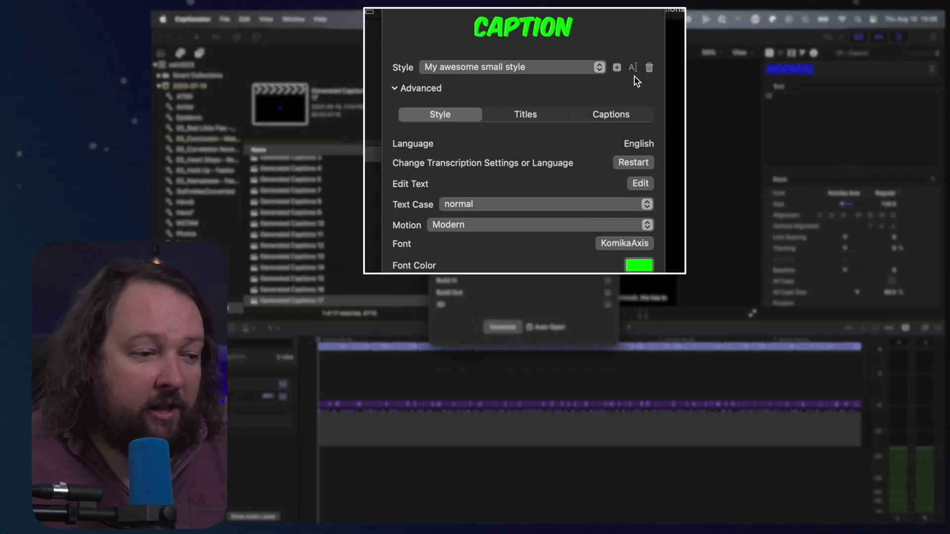
Save the green colour into My awesome small style, and confirm it persists after switching to Top J and back.
left_click(633, 69)
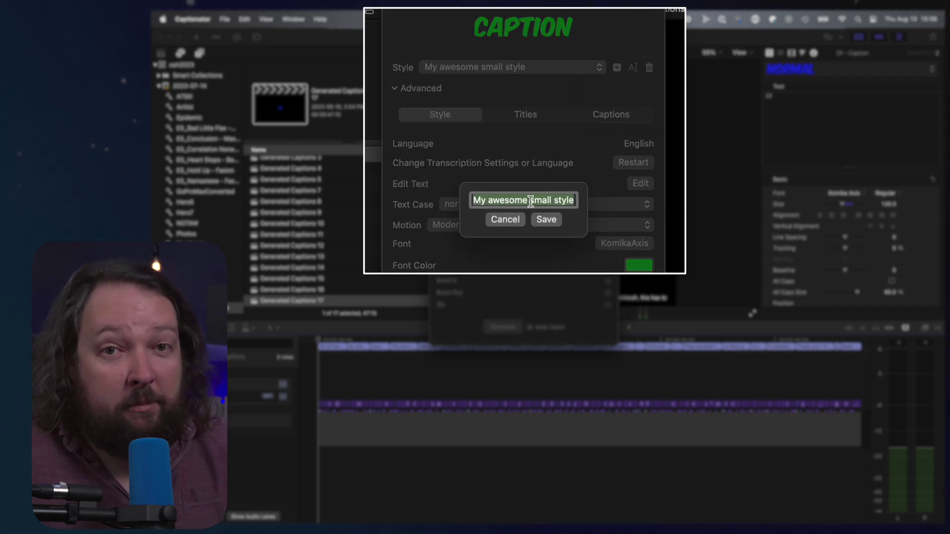
left_click(546, 219)
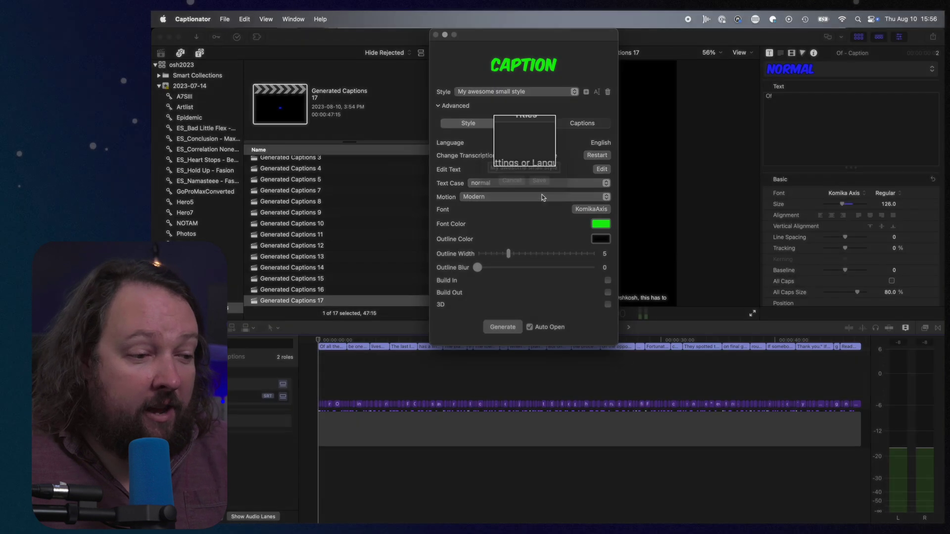
left_click(515, 91)
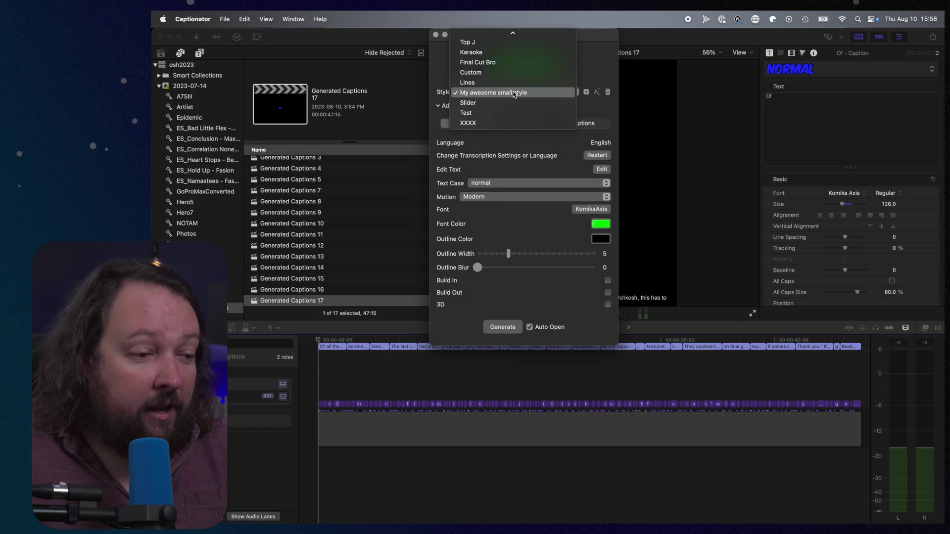
left_click(489, 44)
left_click(524, 91)
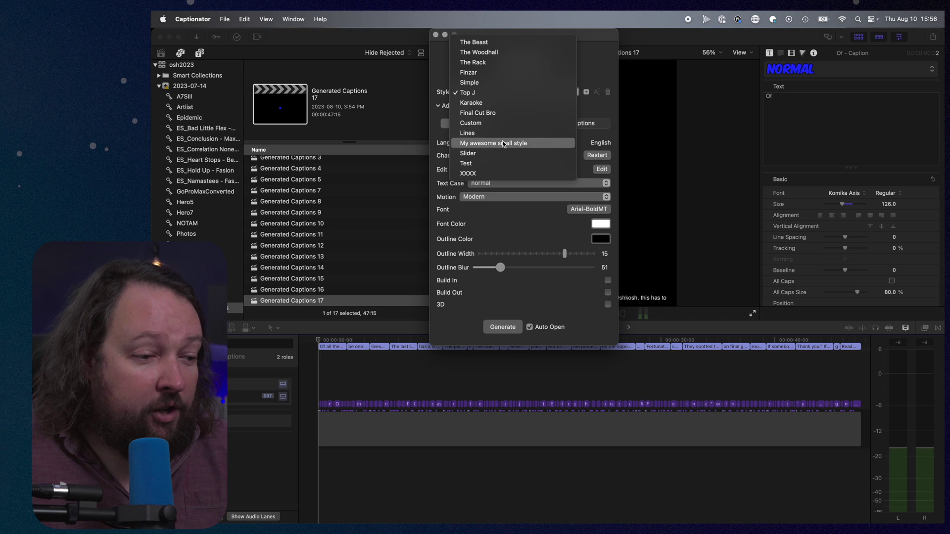
left_click(503, 143)
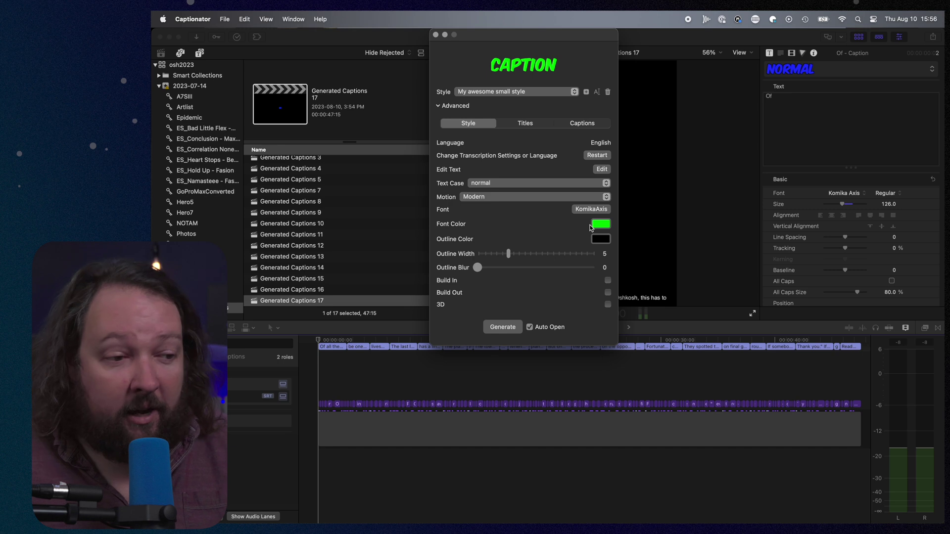
Check the style list, then dismiss it without changing styles.
left_click(539, 92)
scroll(532, 91, "up", 5)
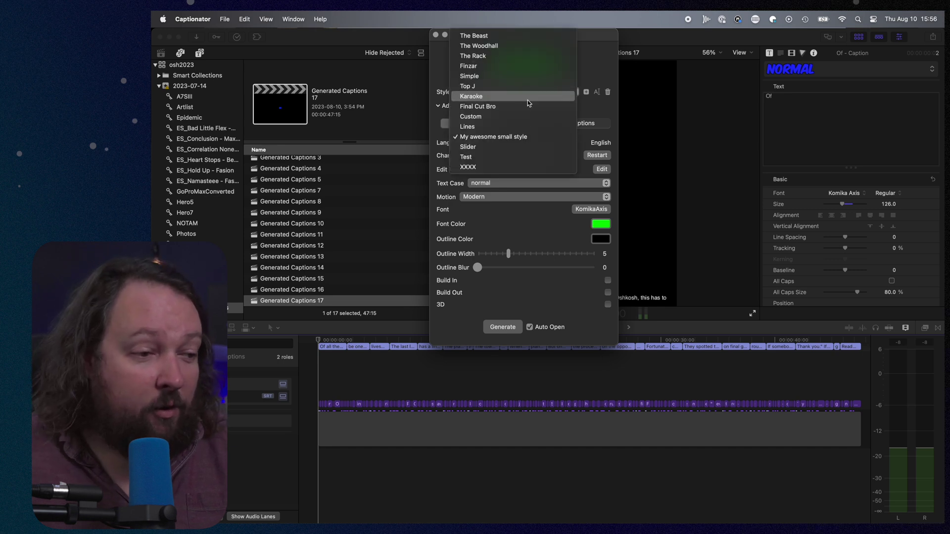
left_click(606, 110)
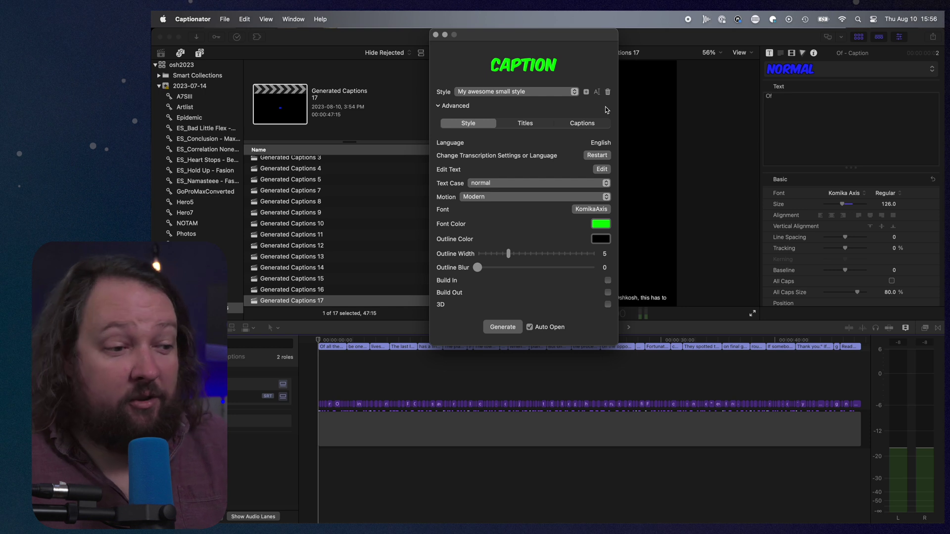
Select the Test style and delete it with the trash icon.
left_click(533, 92)
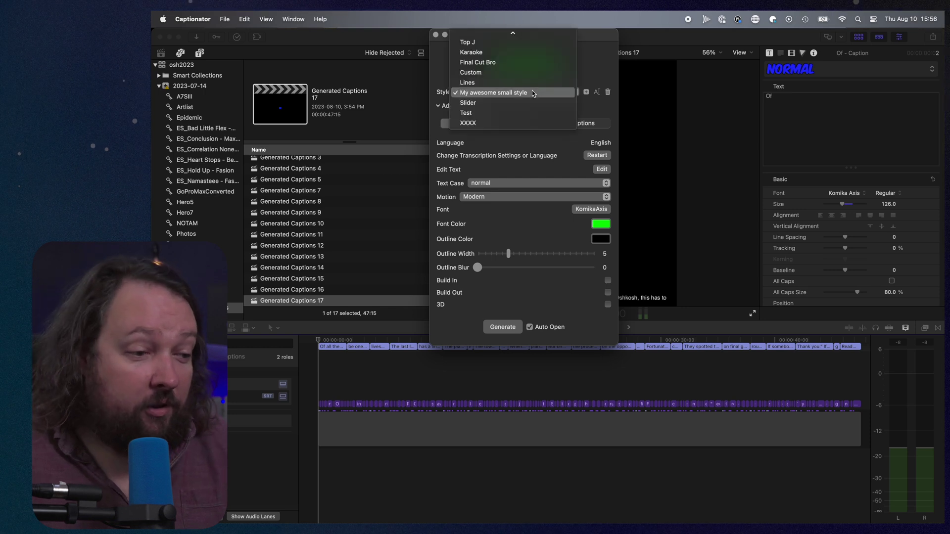
left_click(485, 114)
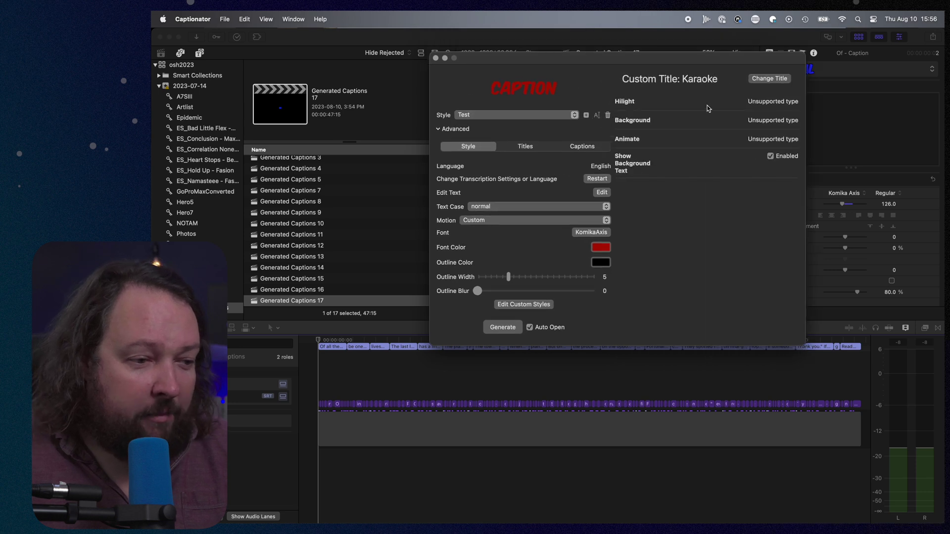
left_click(608, 116)
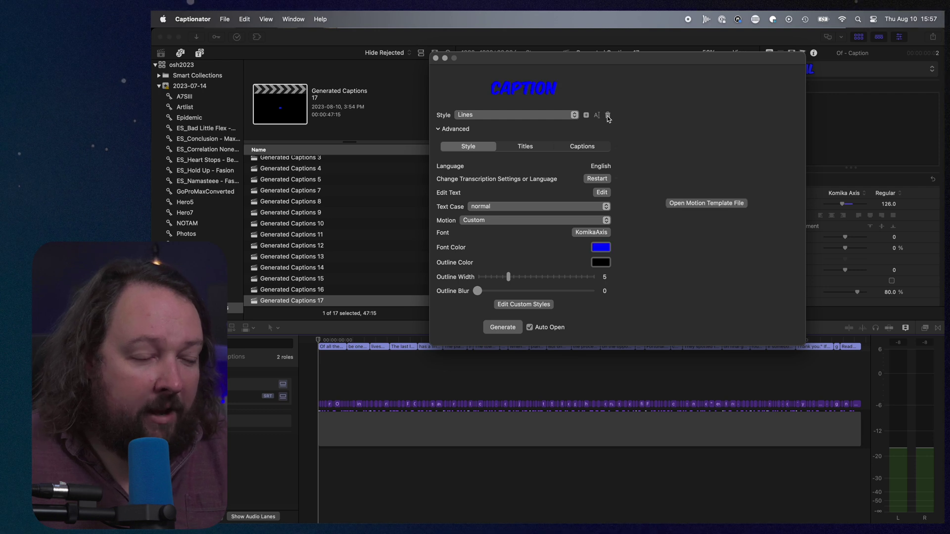